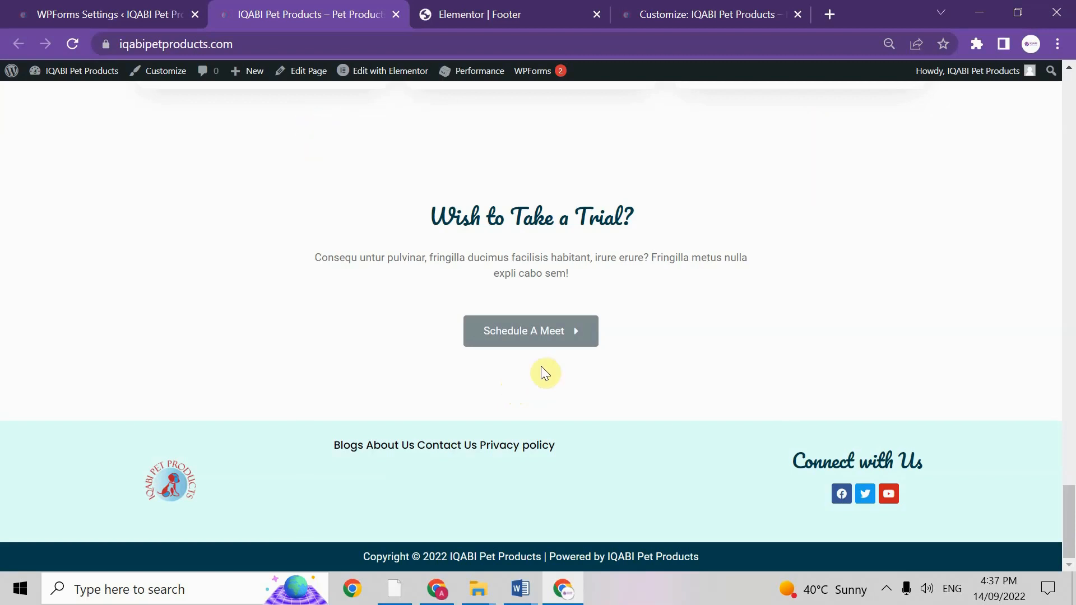
Step: Highlight the four footer links in a single row, then go to the footer's Elementor page
left_click_drag(332, 446, 555, 457)
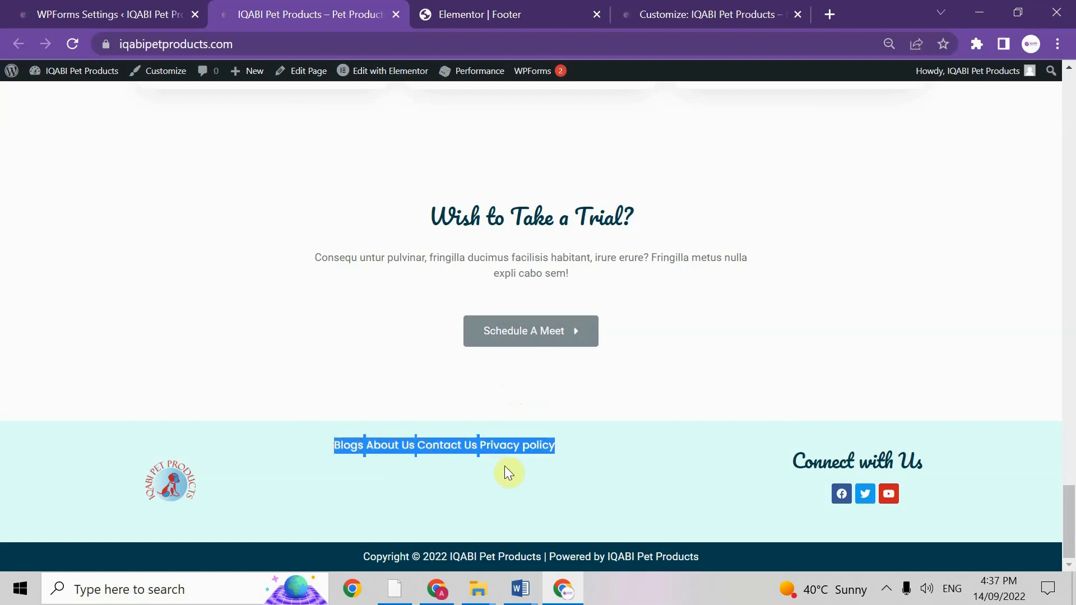
left_click(557, 459)
left_click(333, 429)
left_click_drag(329, 444, 560, 445)
left_click(476, 12)
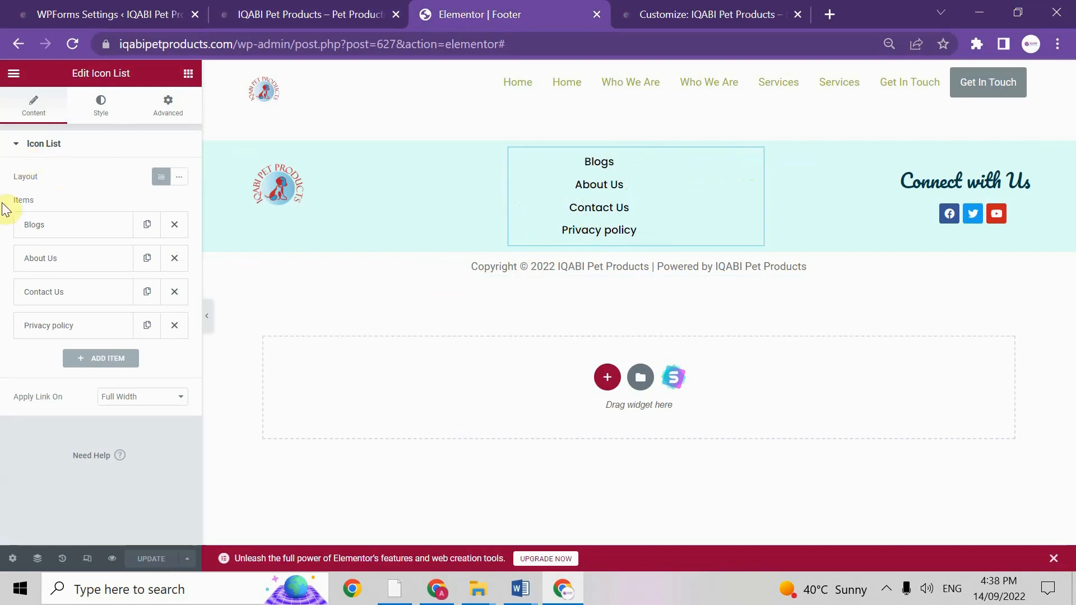
Step: Review the Icon List's Style and Advanced settings, then return to the live site
left_click(100, 109)
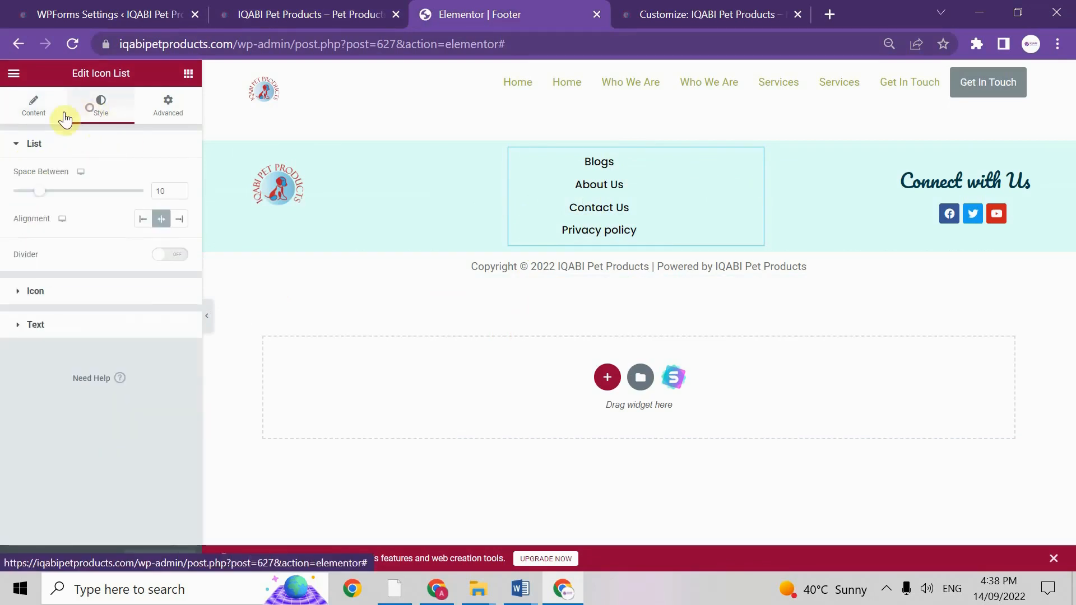
left_click(165, 106)
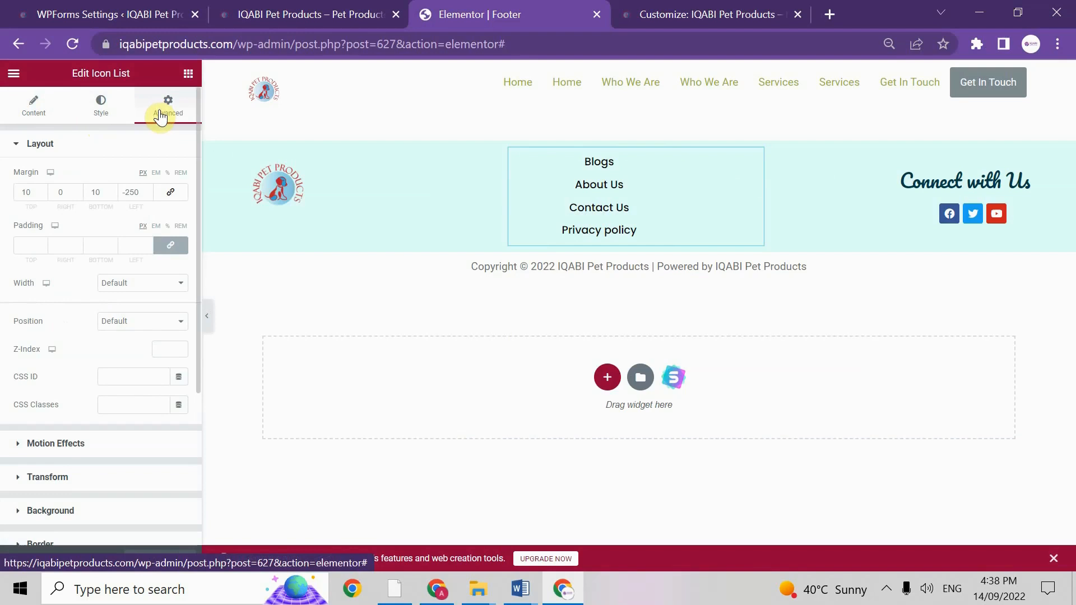
left_click(34, 107)
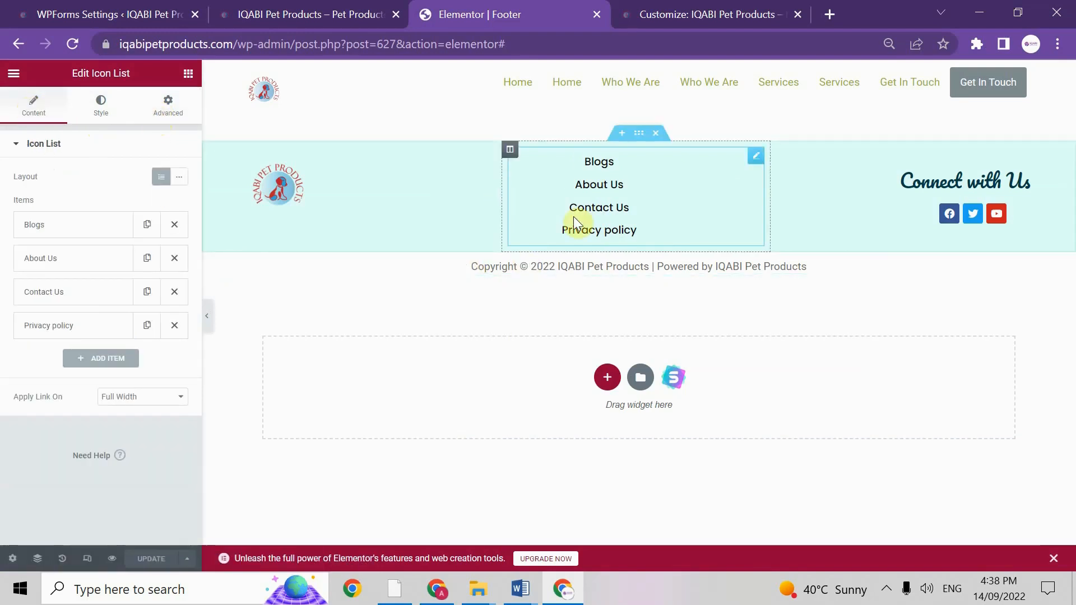
left_click(310, 15)
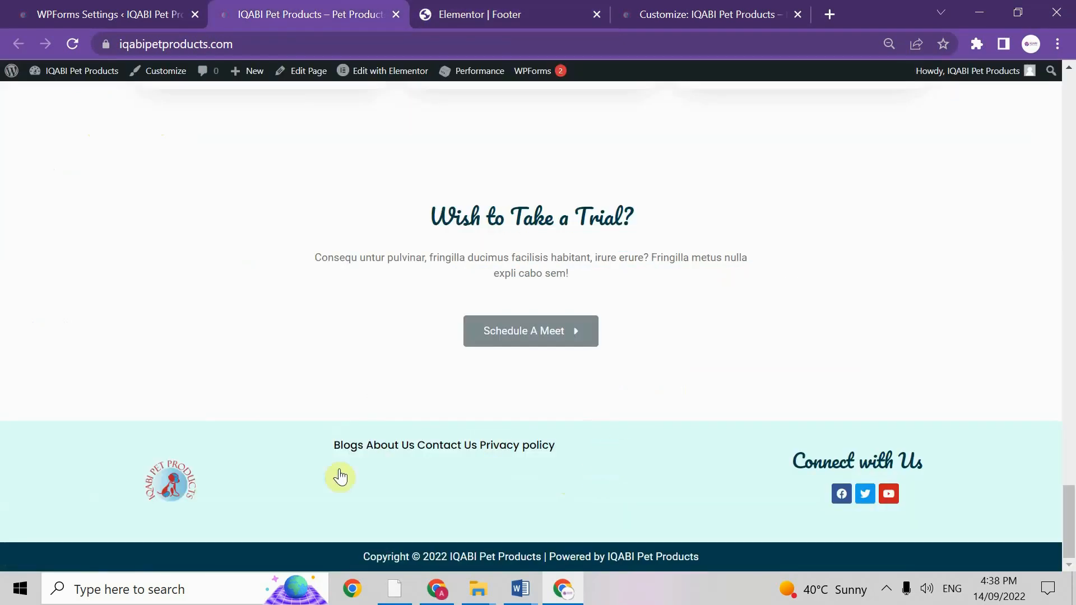
Step: Highlight the footer links once more and launch Customize from the admin bar
left_click_drag(331, 443, 612, 466)
left_click(627, 460)
left_click(160, 71)
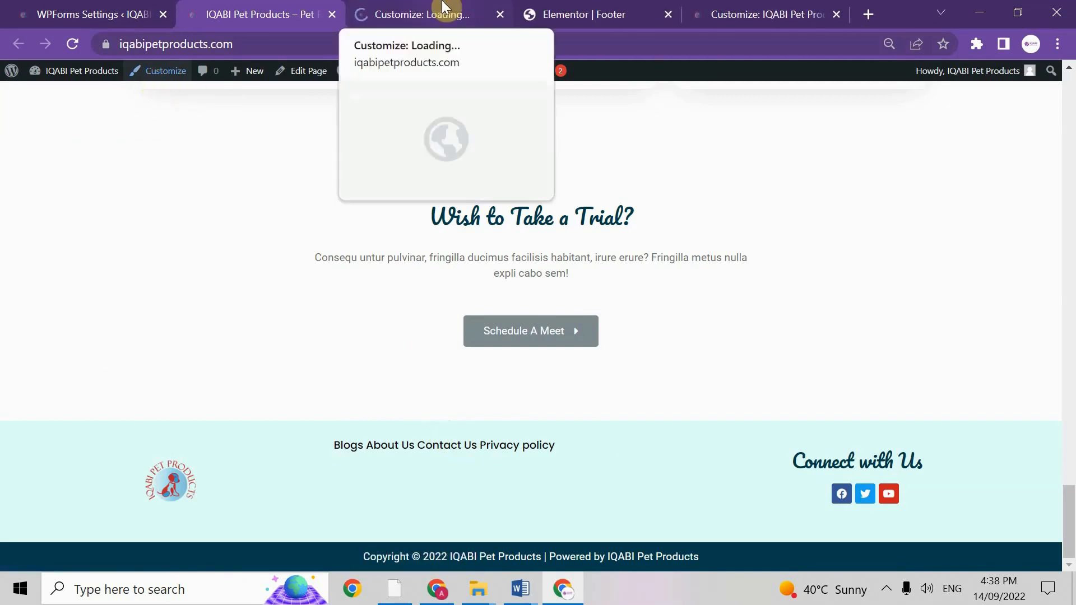
Step: In the Customizer, open the Additional CSS editor with the footer in view
left_click(431, 15)
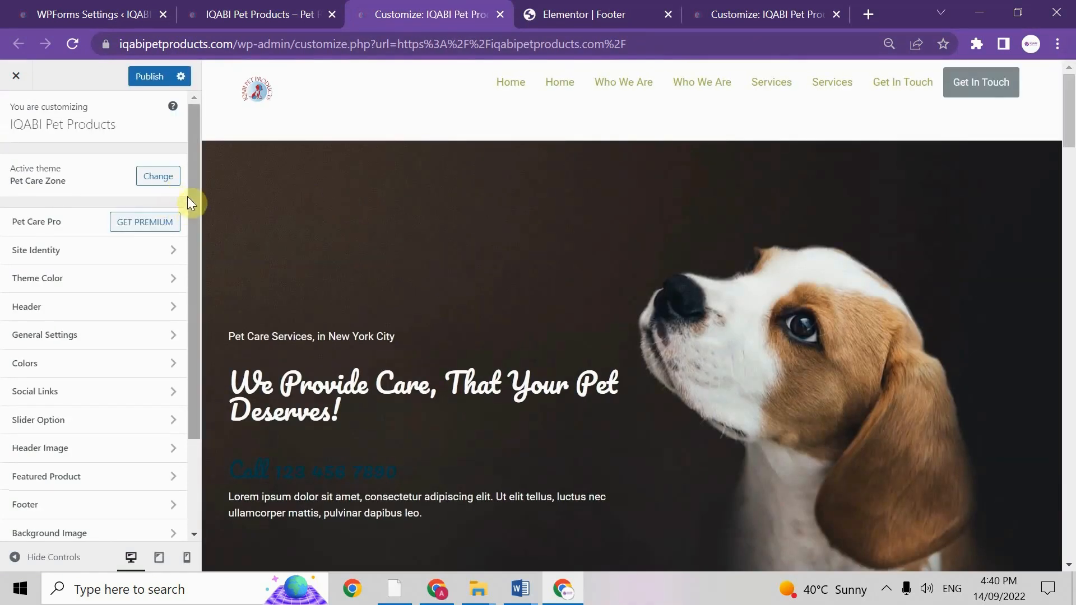
left_click_drag(190, 290, 192, 373)
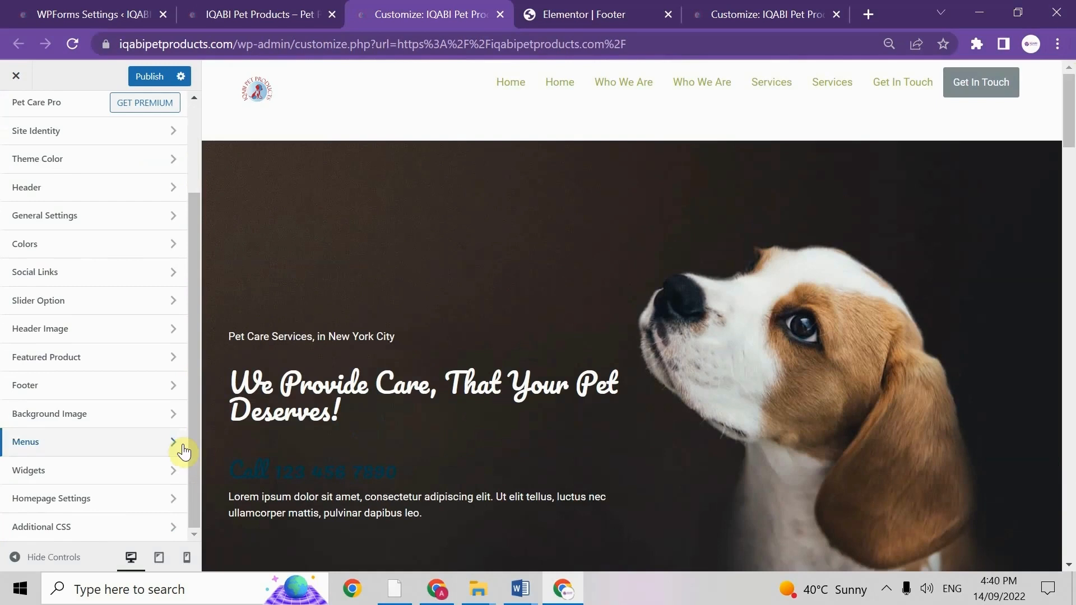
left_click(84, 531)
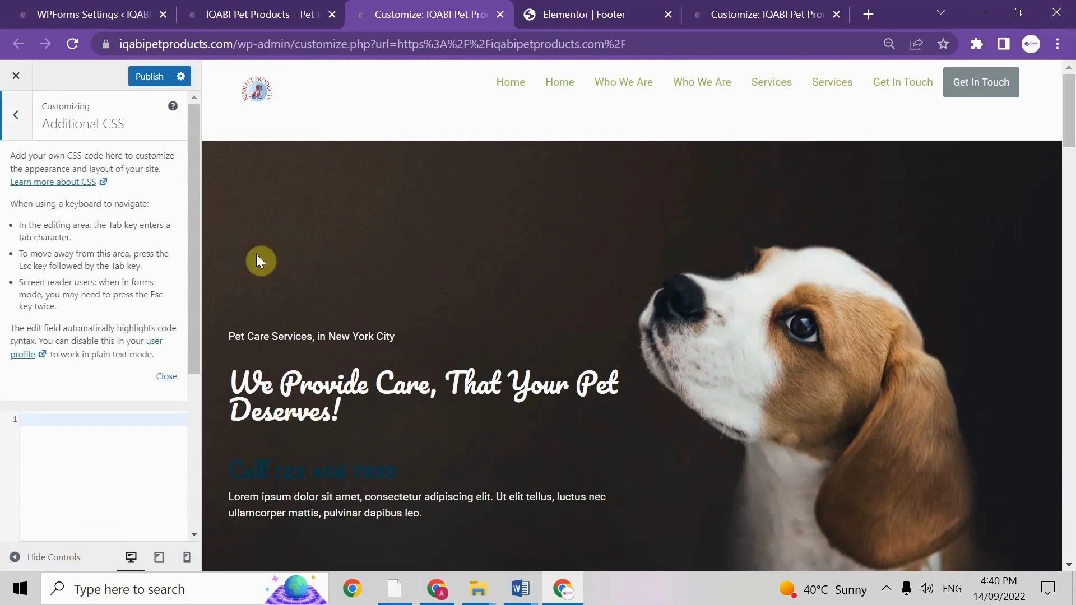
left_click_drag(190, 198, 192, 338)
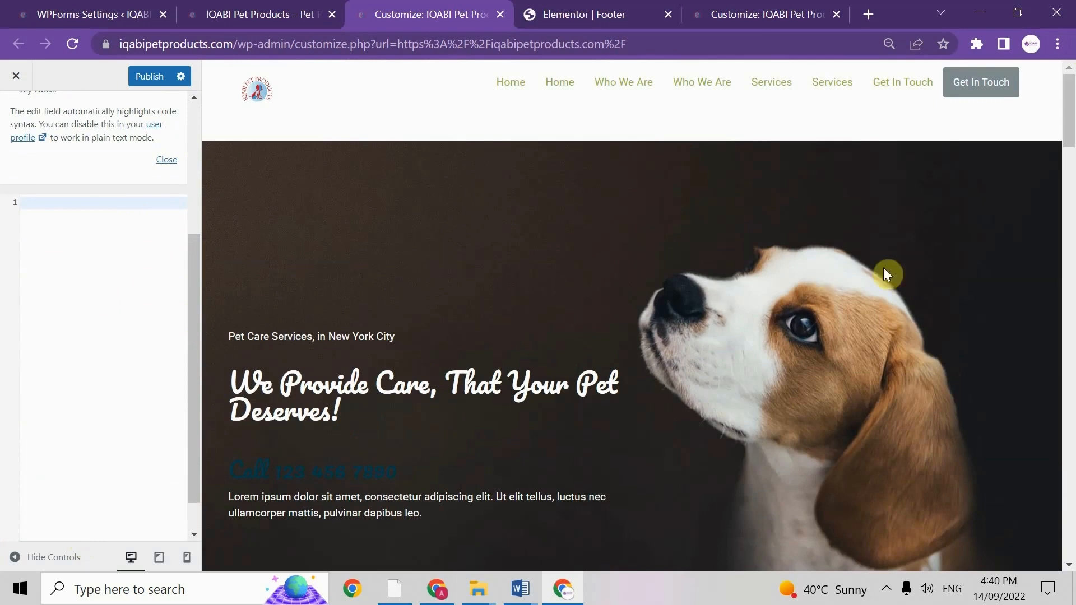
left_click_drag(1068, 126, 1067, 538)
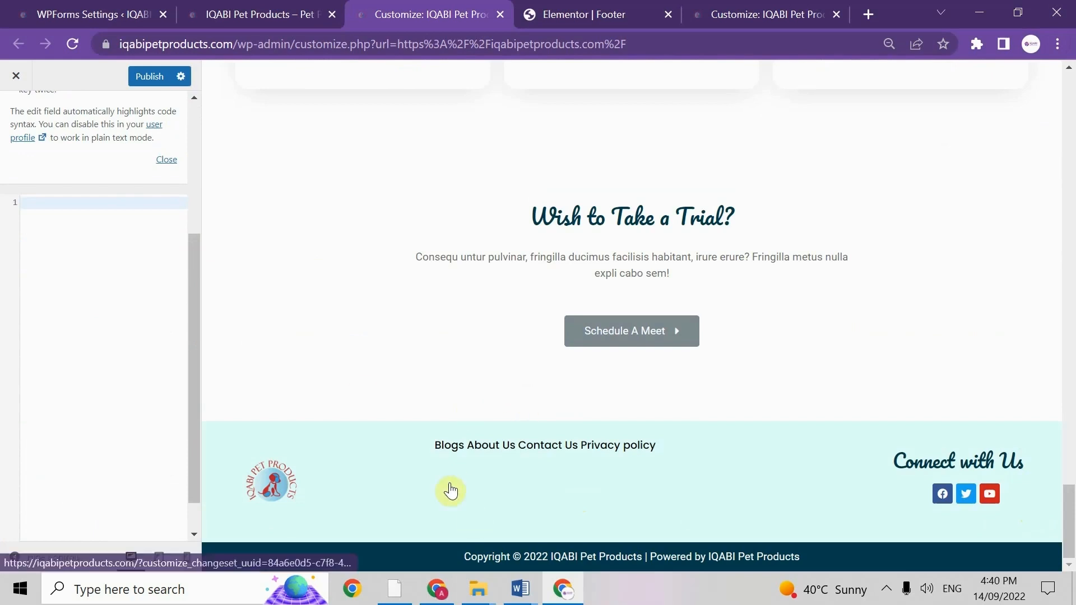
Step: Paste the icon-list CSS stacking Blogs, About Us, Contact Us, Privacy policy vertically and publish
left_click(57, 203)
type(".elementor-icon-list-items .elementor-icon-list-item {   position: relative; }  .elementor-icon-list-items .elementor-icon-list-icon {   position: absolute;   top: 60px;   left: 0; }  .elementor-icon-list-items .elementor-icon-list-text {   margin-left: 300px;   margin-right: 200px }")
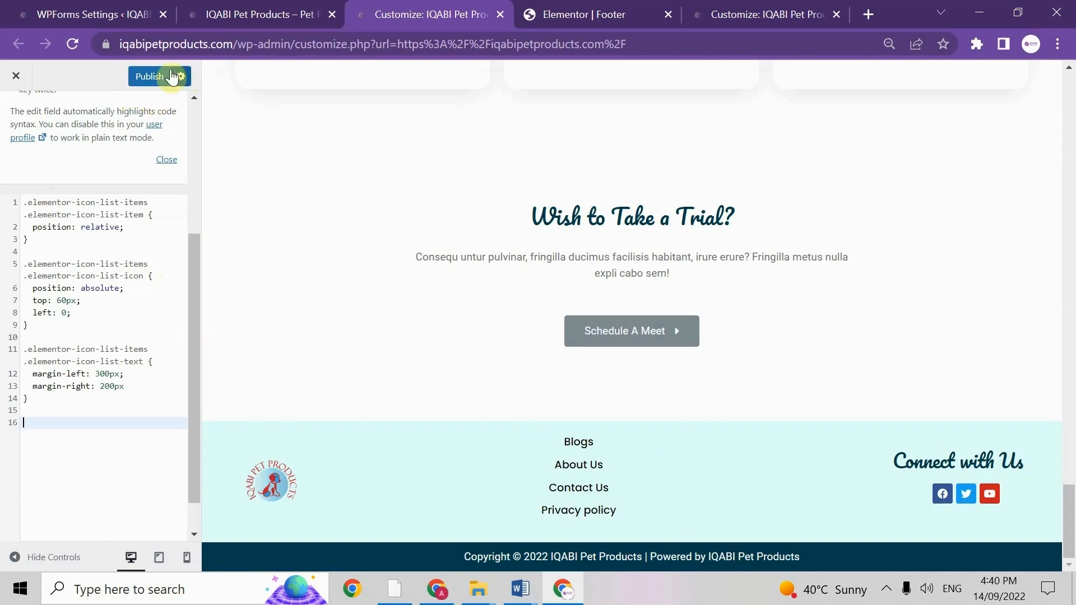
left_click(149, 76)
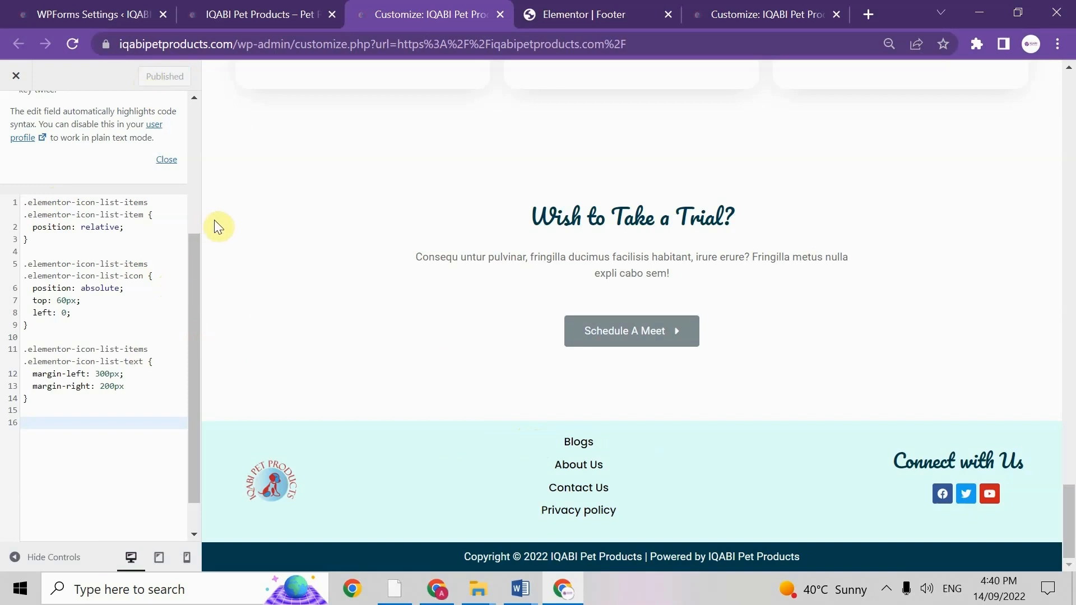
Step: Exit the Customizer back to the live IQABI Pet Products homepage
left_click(15, 76)
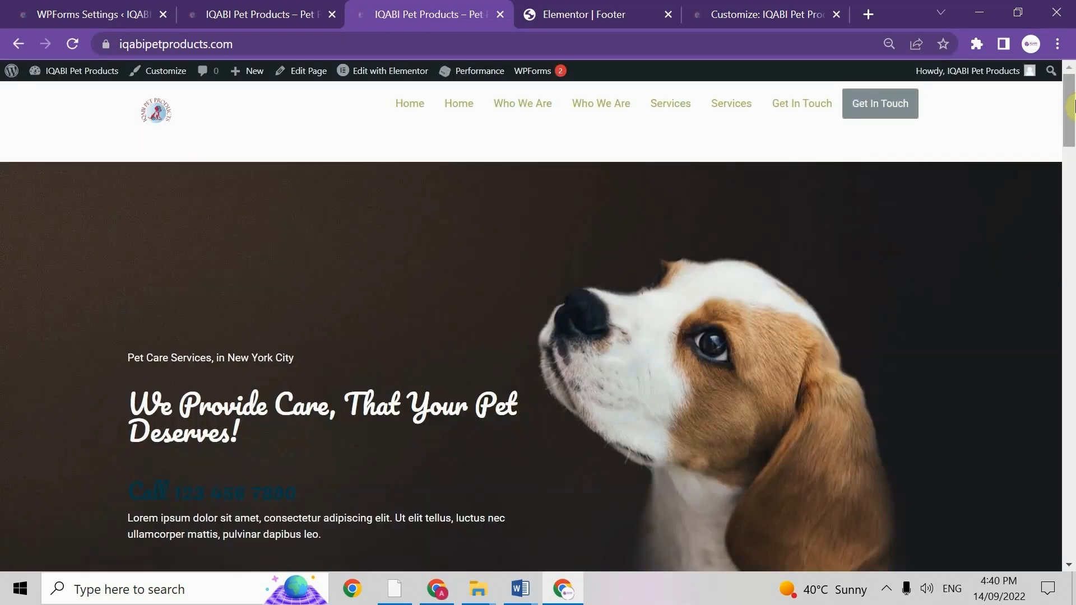
mouse_move(1067, 109)
left_mouse_down()
mouse_move(1061, 226)
mouse_move(1071, 100)
left_mouse_up()
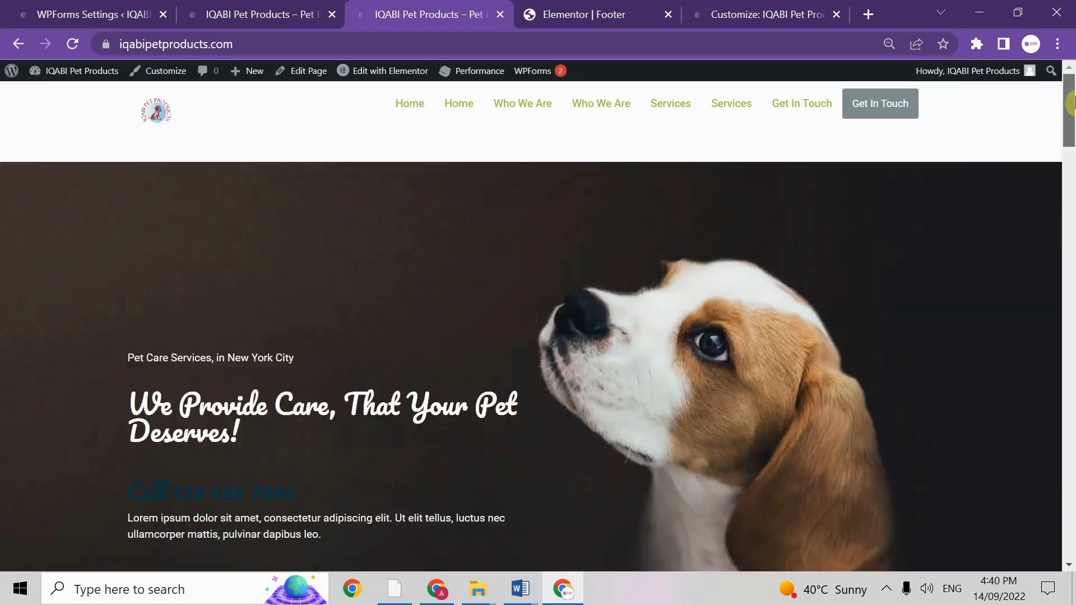